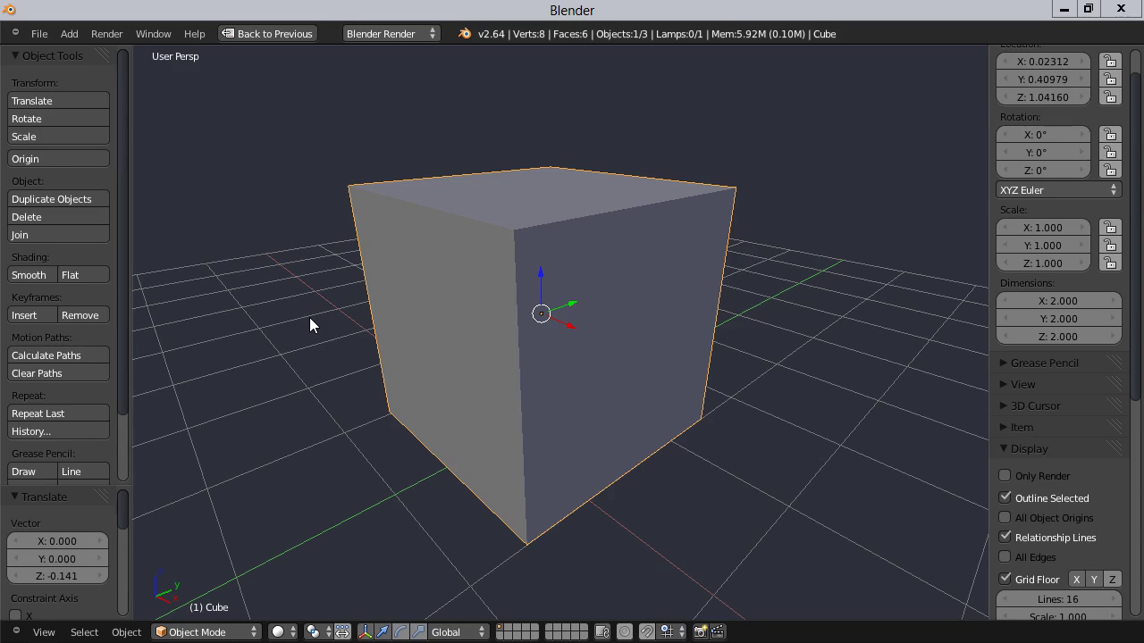
# Step: Restore the normal screen layout and hide the N sidebar and T tool shelf
pyautogui.moveTo(378, 334); pyautogui.dragTo(411, 361, button='middle')
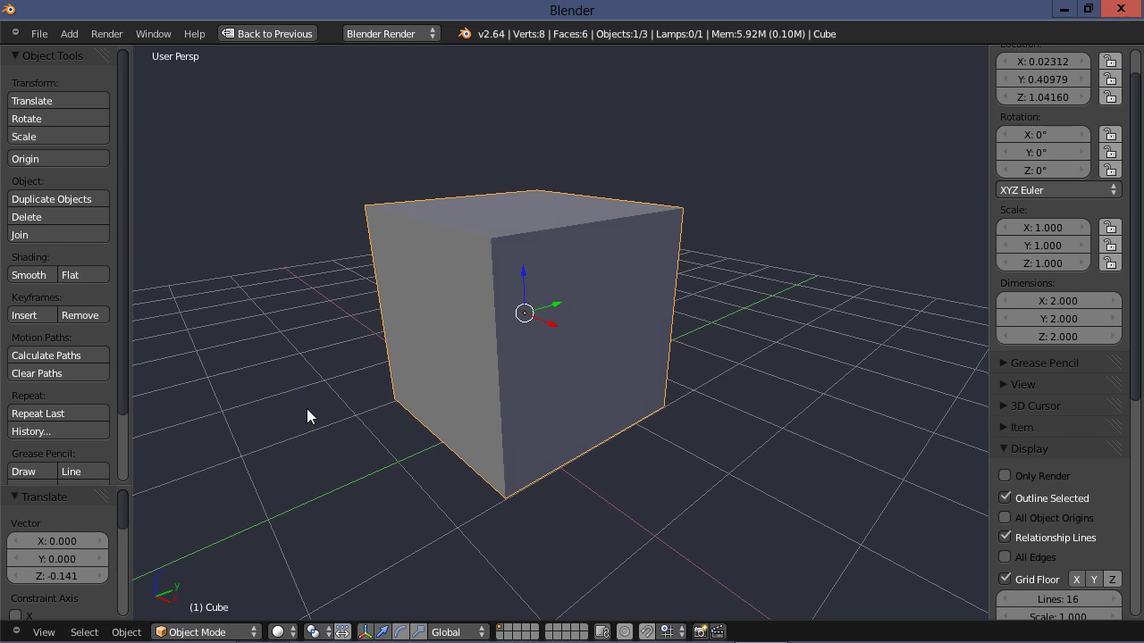
pyautogui.hotkey('ctrl', 'Up')
pyautogui.press('n')
pyautogui.press('t')
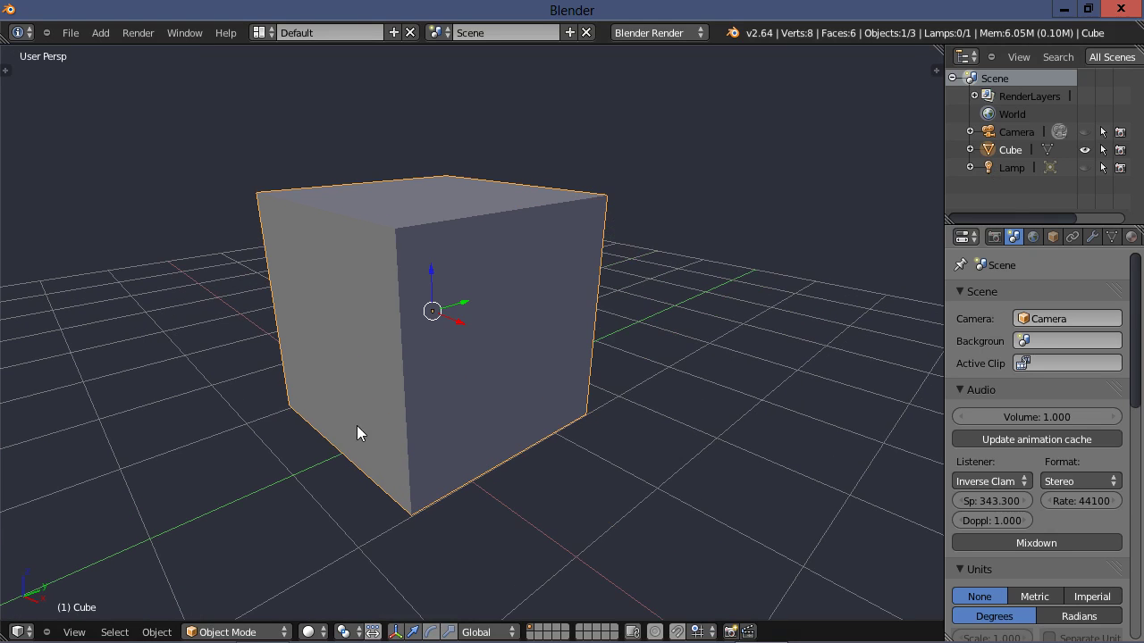
# Step: Switch the cube into Edit Mode, showing its 8 vertices and 6 faces
pyautogui.moveTo(356, 425); pyautogui.dragTo(420, 418, button='middle')
pyautogui.scroll(1, 419, 418)
pyautogui.scroll(-1, 419, 416)
pyautogui.press('Tab')
pyautogui.moveTo(421, 414)
pyautogui.mouseDown(button='middle')
pyautogui.moveTo(404, 418)
pyautogui.moveTo(409, 408)
pyautogui.mouseUp(button='middle')
pyautogui.scroll(2, 405, 411)
pyautogui.scroll(-1, 405, 418)
# Step: Select all, subdivide the cube twice into 4×4 face grids per side, then deselect everything
pyautogui.press('a')
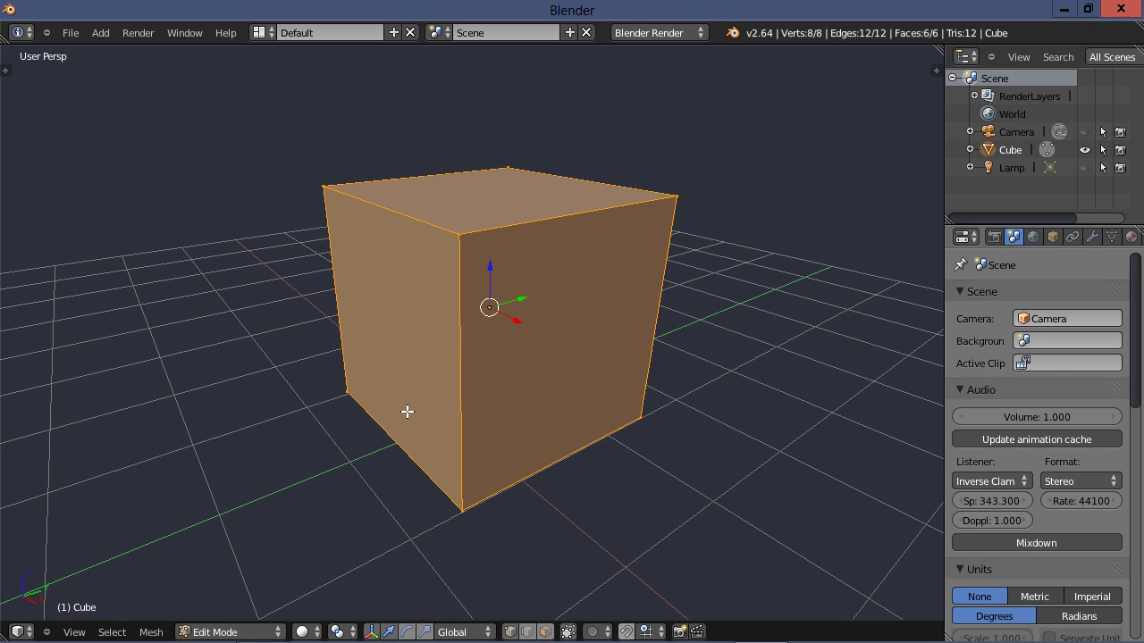
pyautogui.press('w')
pyautogui.press('space')
pyautogui.click(364, 56)
pyautogui.press('w')
pyautogui.hotkey('shift', 'r')
pyautogui.press('a')
pyautogui.moveTo(296, 403); pyautogui.dragTo(266, 408, button='middle')
# Step: Widen the Properties editor and show the Object Data vertex group settings
pyautogui.moveTo(947, 250); pyautogui.dragTo(855, 250)
pyautogui.click(1023, 237)
pyautogui.moveTo(1138, 308); pyautogui.dragTo(1136, 370)
# Step: Circle-select the 2×2 block of central faces on one cube side
pyautogui.moveTo(669, 381); pyautogui.dragTo(666, 375, button='middle')
pyautogui.press('c')
pyautogui.moveTo(441, 294)
pyautogui.mouseDown()
pyautogui.moveTo(541, 285)
pyautogui.moveTo(553, 332)
pyautogui.moveTo(447, 358)
pyautogui.moveTo(447, 402)
pyautogui.moveTo(527, 400)
pyautogui.moveTo(549, 384)
pyautogui.moveTo(556, 285)
pyautogui.mouseUp()
# Step: Add a new vertex group, assign the selected faces to it, and rename it 'one'
pyautogui.rightClick(628, 431)
pyautogui.click(1113, 357)
pyautogui.click(908, 485)
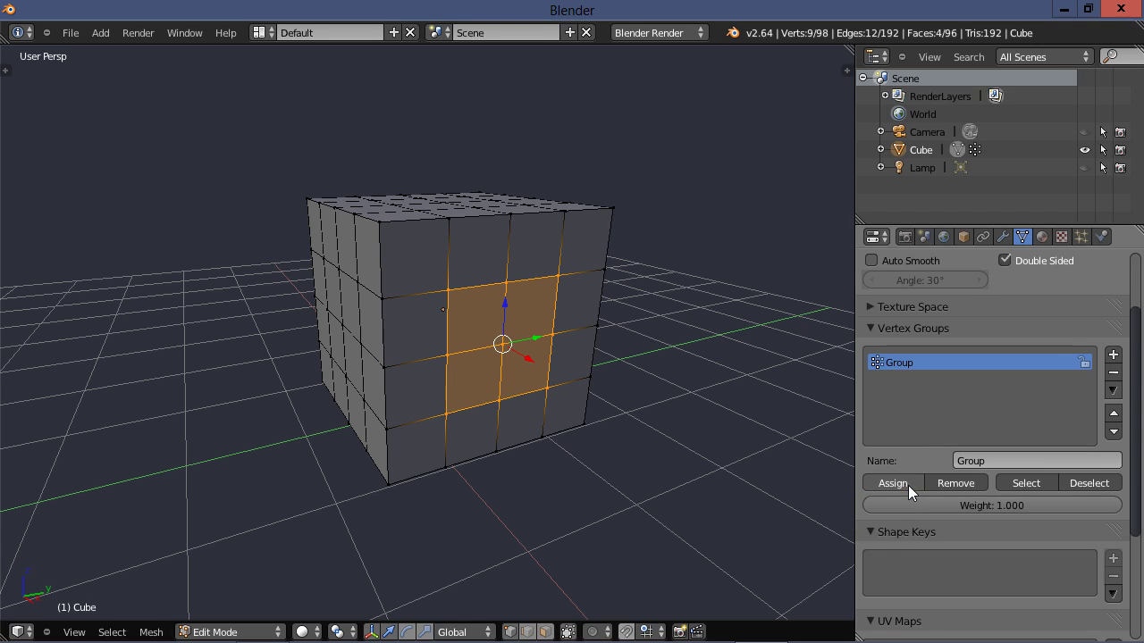
pyautogui.click(994, 461)
pyautogui.write('one')
pyautogui.press('Return')
pyautogui.moveTo(617, 467)
pyautogui.mouseDown(button='middle')
pyautogui.moveTo(610, 494)
pyautogui.moveTo(633, 485)
pyautogui.moveTo(605, 464)
pyautogui.moveTo(616, 475)
pyautogui.mouseUp(button='middle')
pyautogui.press('a')
pyautogui.click(1020, 485)
pyautogui.click(1074, 482)
pyautogui.click(1012, 484)
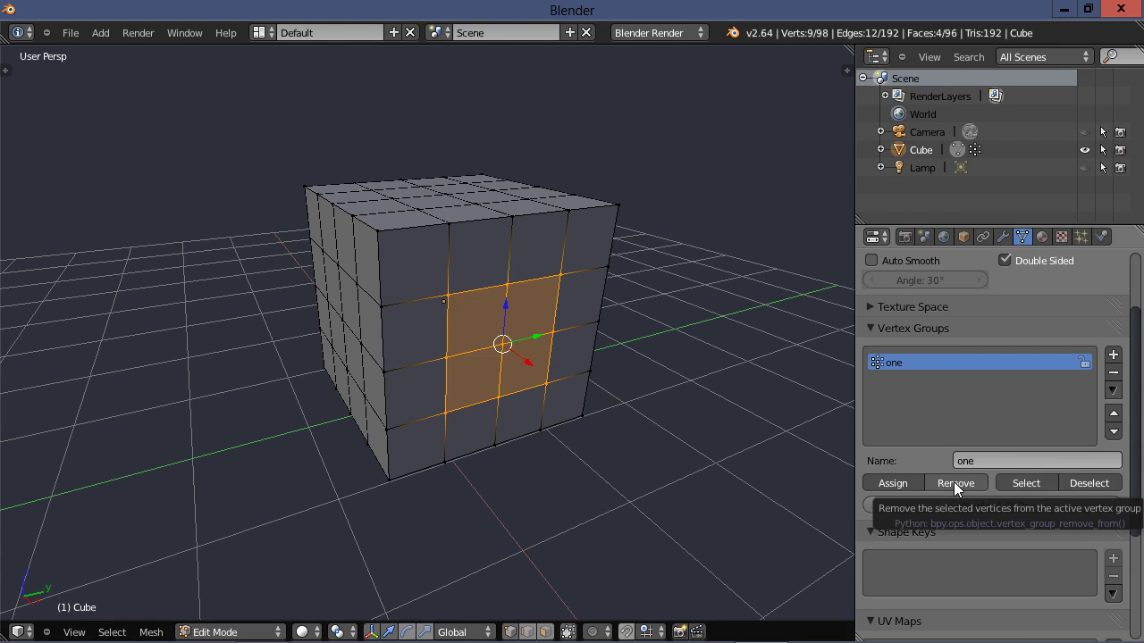
pyautogui.press('a')
# Step: Circle-select the central faces on the cube's top side
pyautogui.moveTo(603, 492)
pyautogui.mouseDown(button='middle')
pyautogui.moveTo(595, 531)
pyautogui.moveTo(589, 485)
pyautogui.moveTo(605, 503)
pyautogui.mouseUp(button='middle')
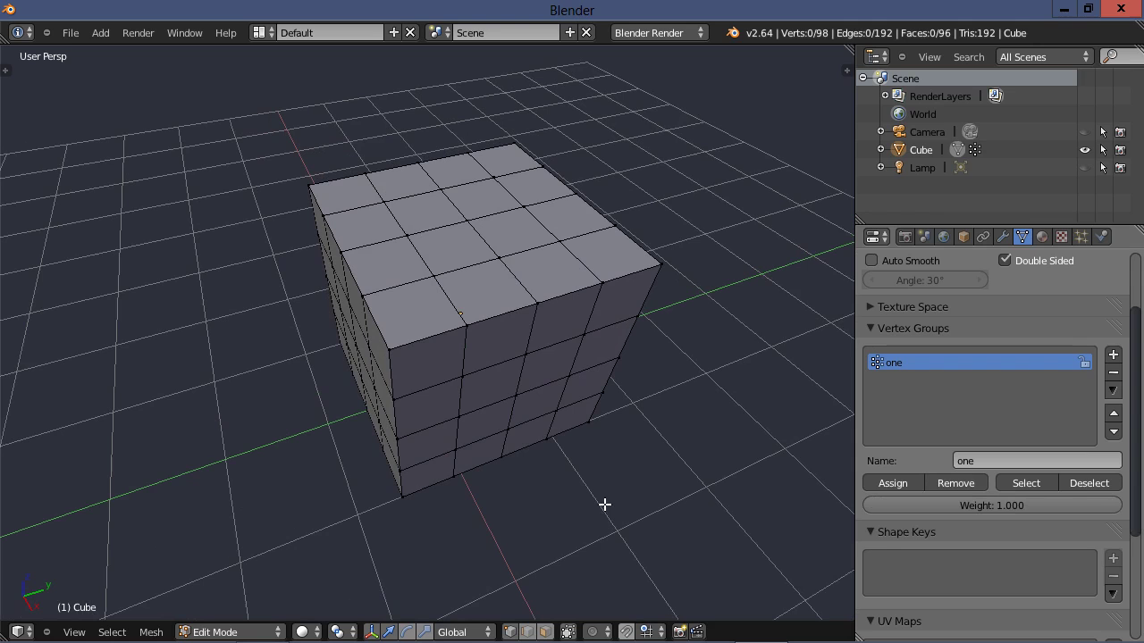
pyautogui.press('c')
pyautogui.moveTo(496, 258)
pyautogui.mouseDown()
pyautogui.moveTo(522, 212)
pyautogui.moveTo(550, 247)
pyautogui.moveTo(451, 268)
pyautogui.moveTo(421, 237)
pyautogui.moveTo(465, 218)
pyautogui.moveTo(396, 197)
pyautogui.moveTo(408, 232)
pyautogui.moveTo(427, 243)
pyautogui.moveTo(450, 192)
pyautogui.moveTo(489, 182)
pyautogui.mouseUp()
# Step: Add a vertex group named 'two' and assign the selected top faces to it
pyautogui.click(1112, 355)
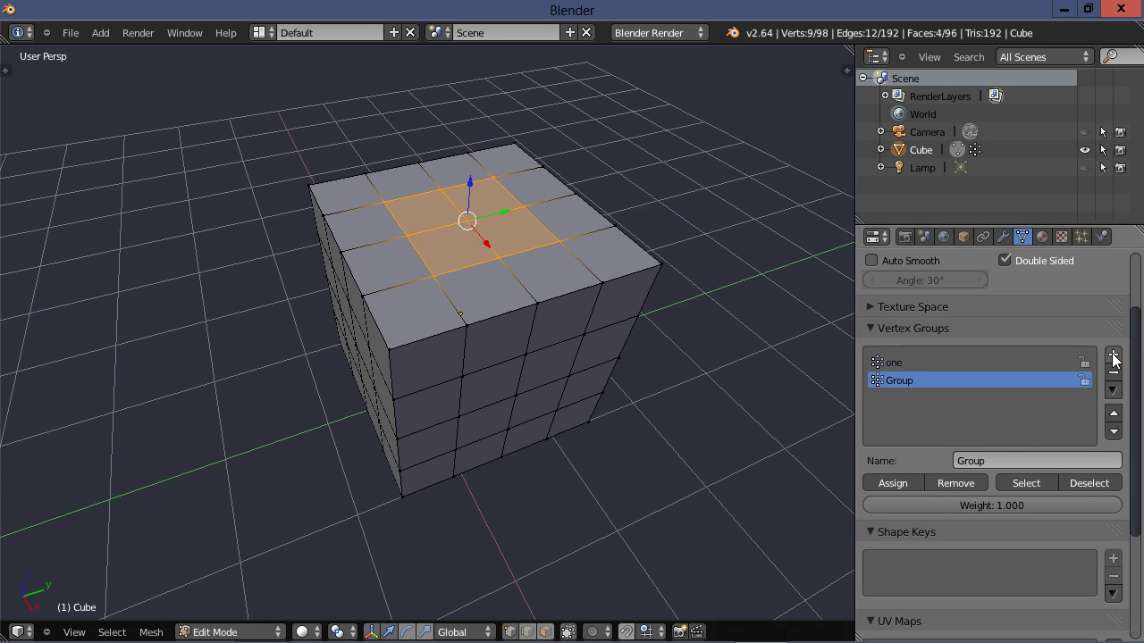
pyautogui.click(1002, 462)
pyautogui.write('grou')
pyautogui.press('BackSpace')
pyautogui.press('BackSpace')
pyautogui.press('BackSpace')
pyautogui.write('two')
pyautogui.press('Return')
pyautogui.click(898, 483)
# Step: Clear the selection, then select the faces of groups two and one to check them
pyautogui.press('a')
pyautogui.moveTo(738, 551); pyautogui.dragTo(720, 497, button='middle')
pyautogui.click(1027, 482)
pyautogui.moveTo(648, 516); pyautogui.dragTo(666, 502, button='middle')
pyautogui.click(889, 362)
pyautogui.click(1024, 483)
# Step: Deselect the faces of groups one and two, leaving group one active
pyautogui.moveTo(605, 554)
pyautogui.mouseDown(button='middle')
pyautogui.moveTo(620, 542)
pyautogui.moveTo(610, 561)
pyautogui.mouseUp(button='middle')
pyautogui.click(1088, 483)
pyautogui.click(914, 384)
pyautogui.click(1088, 483)
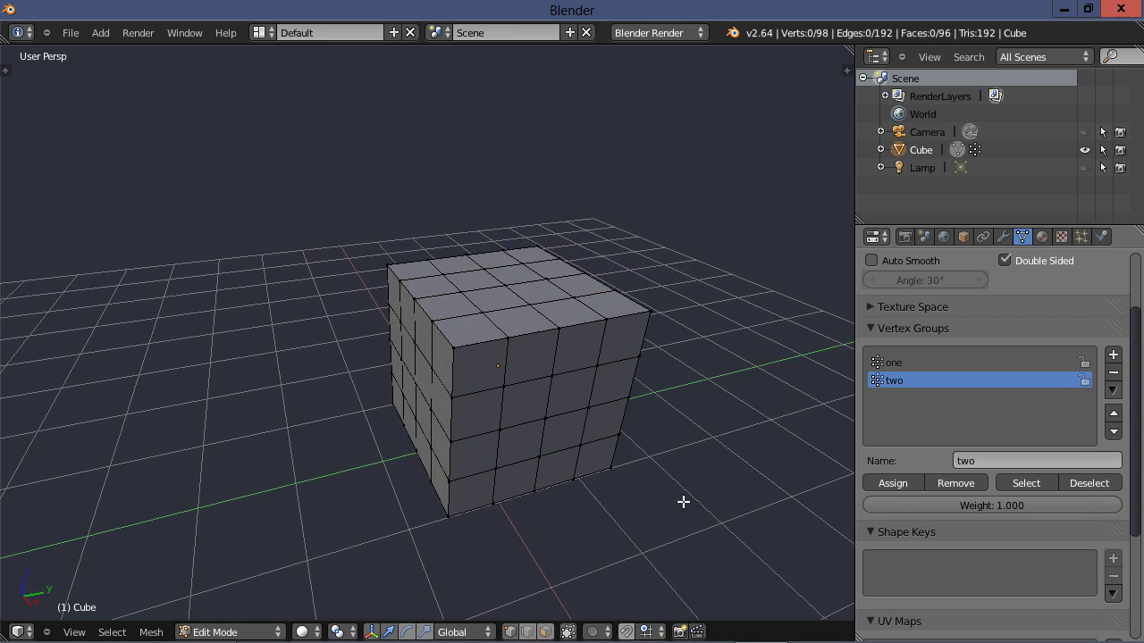
pyautogui.moveTo(684, 500)
pyautogui.mouseDown(button='middle')
pyautogui.moveTo(656, 497)
pyautogui.moveTo(694, 490)
pyautogui.moveTo(659, 497)
pyautogui.moveTo(676, 493)
pyautogui.mouseUp(button='middle')
pyautogui.click(901, 361)
pyautogui.click(1112, 390)
pyautogui.click(1027, 445)
pyautogui.moveTo(631, 472); pyautogui.dragTo(745, 421, button='middle')
pyautogui.moveTo(824, 414); pyautogui.dragTo(721, 421, button='middle')
pyautogui.moveTo(914, 223); pyautogui.dragTo(905, 346)
pyautogui.click(880, 149)
pyautogui.click(902, 185)
pyautogui.click(953, 222)
pyautogui.click(929, 204)
pyautogui.click(940, 219)
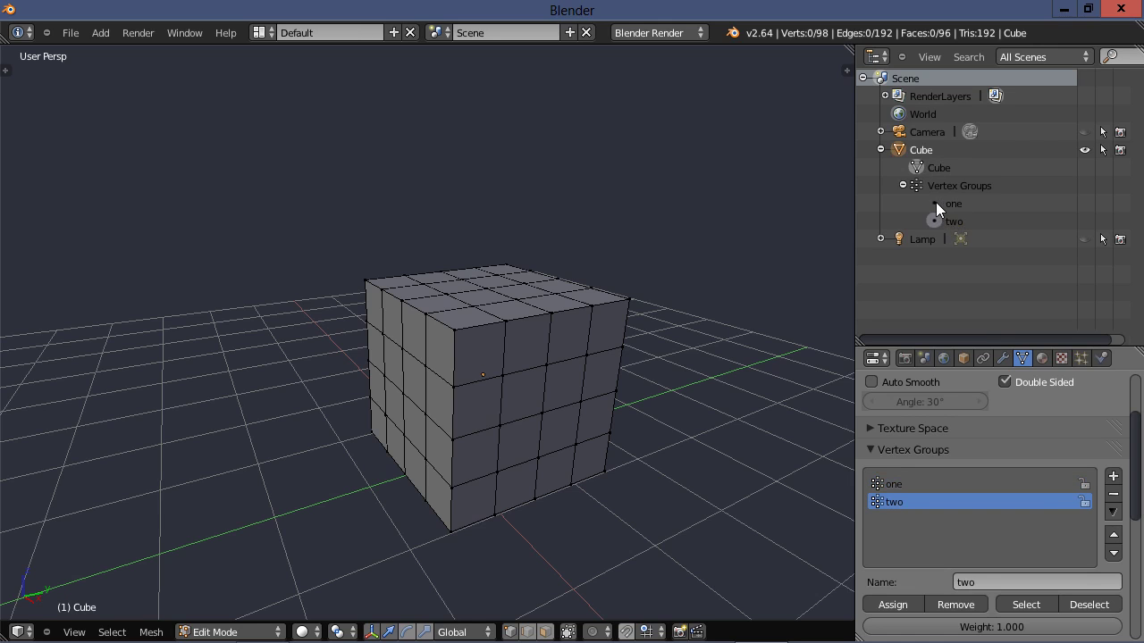
pyautogui.click(935, 204)
pyautogui.click(937, 220)
pyautogui.rightClick(952, 221)
pyautogui.click(952, 221)
pyautogui.click(933, 204)
pyautogui.rightClick(956, 203)
pyautogui.click(957, 203)
pyautogui.click(934, 221)
pyautogui.rightClick(949, 204)
pyautogui.click(948, 202)
pyautogui.rightClick(951, 206)
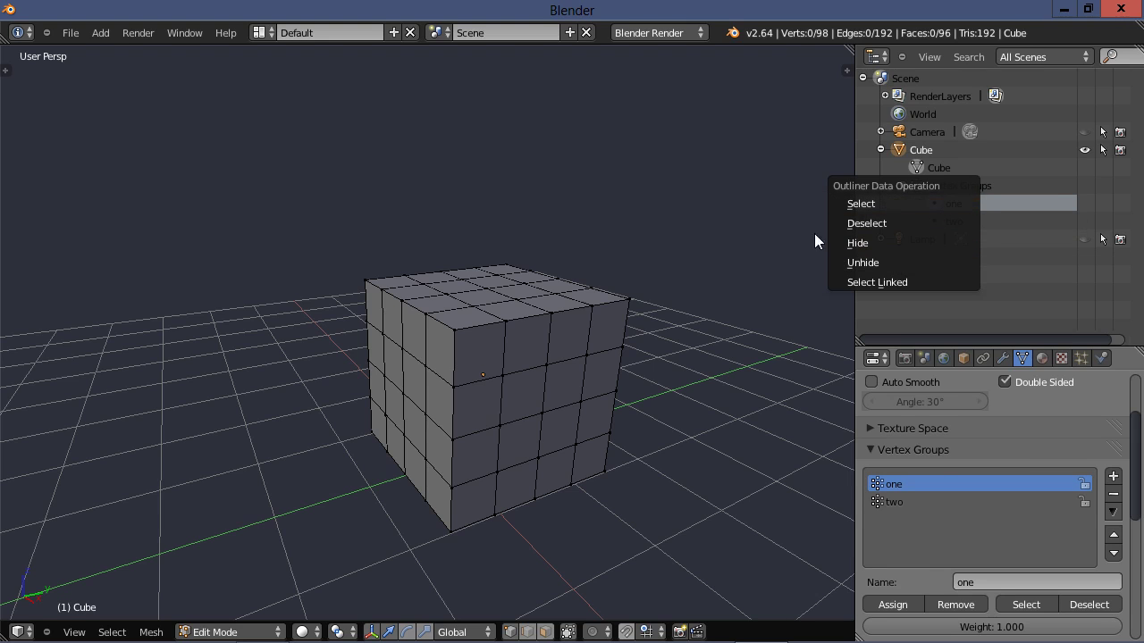
pyautogui.click(881, 149)
pyautogui.moveTo(725, 324); pyautogui.dragTo(715, 460, button='middle')
pyautogui.moveTo(1034, 348); pyautogui.dragTo(1046, 182)
# Step: Create a new base material for the cube with a yellow diffuse colour
pyautogui.moveTo(625, 444); pyautogui.dragTo(613, 455, button='middle')
pyautogui.click(1040, 194)
pyautogui.click(934, 332)
pyautogui.moveTo(620, 452)
pyautogui.mouseDown(button='middle')
pyautogui.moveTo(623, 443)
pyautogui.moveTo(628, 454)
pyautogui.mouseUp(button='middle')
pyautogui.moveTo(667, 439); pyautogui.dragTo(681, 437, button='middle')
pyautogui.moveTo(750, 506); pyautogui.dragTo(831, 536, button='middle')
pyautogui.click(887, 553)
pyautogui.moveTo(890, 377); pyautogui.dragTo(855, 401)
# Step: Add a second material slot with a new red Material.001
pyautogui.moveTo(670, 471); pyautogui.dragTo(657, 479, button='middle')
pyautogui.click(1114, 257)
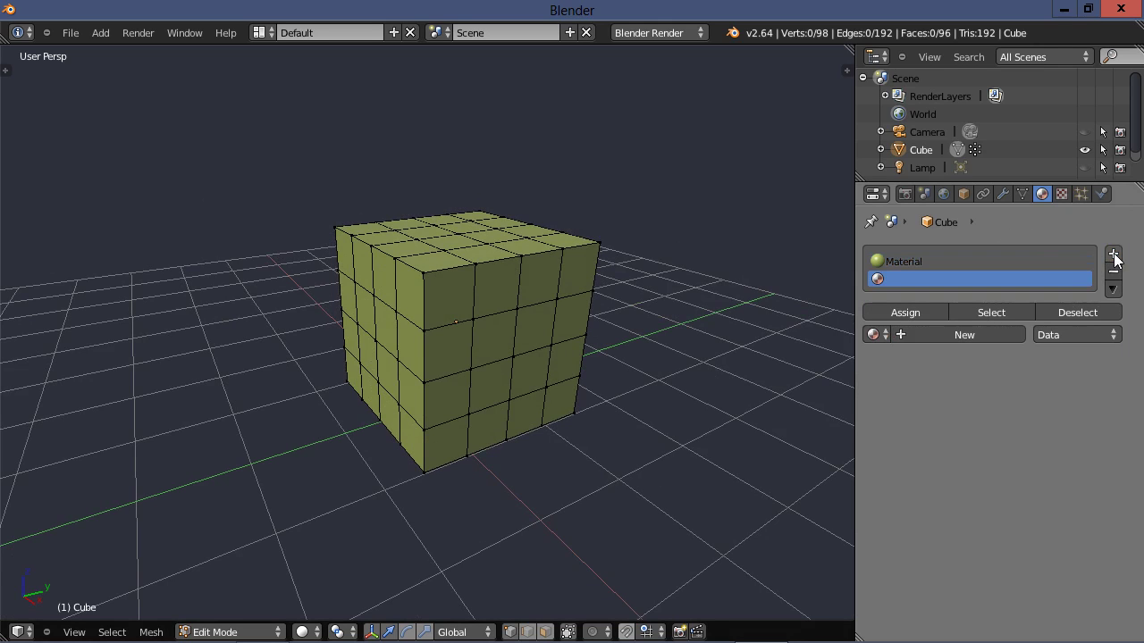
pyautogui.click(971, 335)
pyautogui.click(922, 553)
pyautogui.moveTo(895, 378); pyautogui.dragTo(895, 446)
# Step: Select vertex group one's faces, assign red Material.001 to them, then deselect
pyautogui.click(1022, 193)
pyautogui.click(1016, 441)
pyautogui.click(1041, 193)
pyautogui.click(904, 313)
pyautogui.press('a')
pyautogui.moveTo(674, 470); pyautogui.dragTo(652, 493, button='middle')
# Step: Add a third material slot with a new green Material.002
pyautogui.click(1113, 257)
pyautogui.click(962, 347)
pyautogui.click(909, 565)
pyautogui.click(832, 370)
# Step: Select vertex group two's top faces, assign Material.002 to them, then deselect
pyautogui.click(1020, 194)
pyautogui.click(895, 339)
pyautogui.click(1018, 442)
pyautogui.click(1042, 195)
pyautogui.click(880, 324)
pyautogui.press('a')
pyautogui.moveTo(631, 485); pyautogui.dragTo(630, 435, button='middle')
pyautogui.scroll(3, 585, 438)
pyautogui.scroll(-3, 590, 436)
pyautogui.moveTo(631, 446); pyautogui.dragTo(629, 411, button='middle')
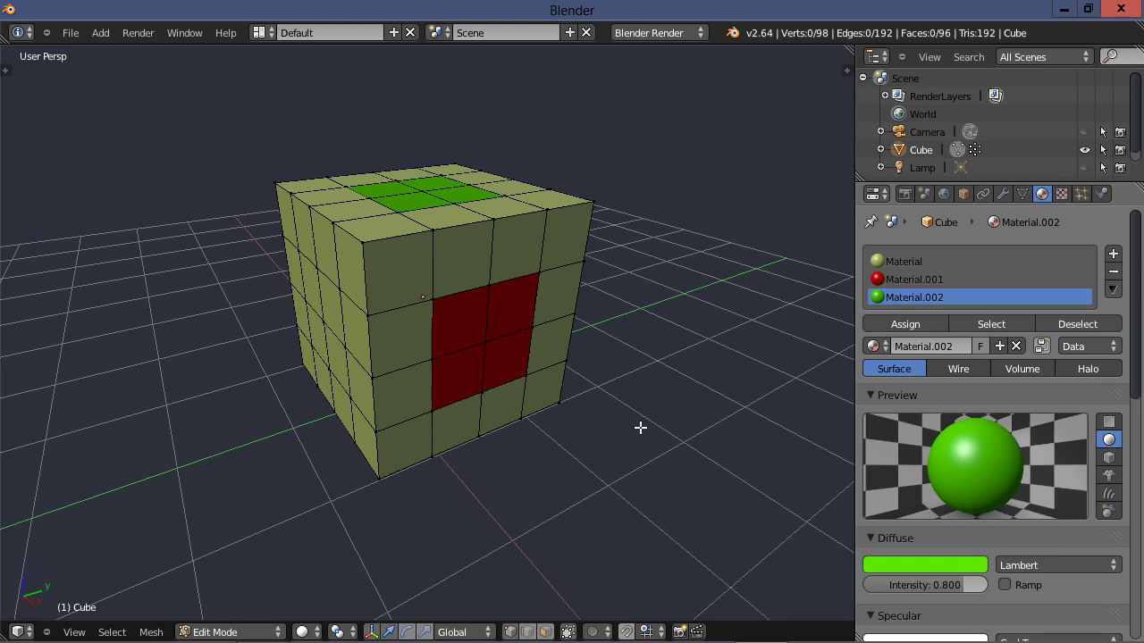